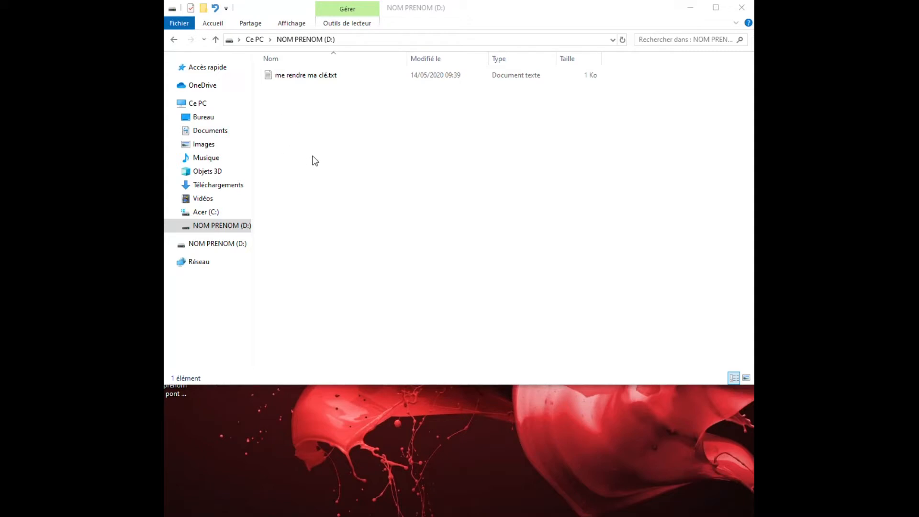
# - Create a folder named 2020 at the root of the D: drive
pyautogui.rightClick(309, 127)
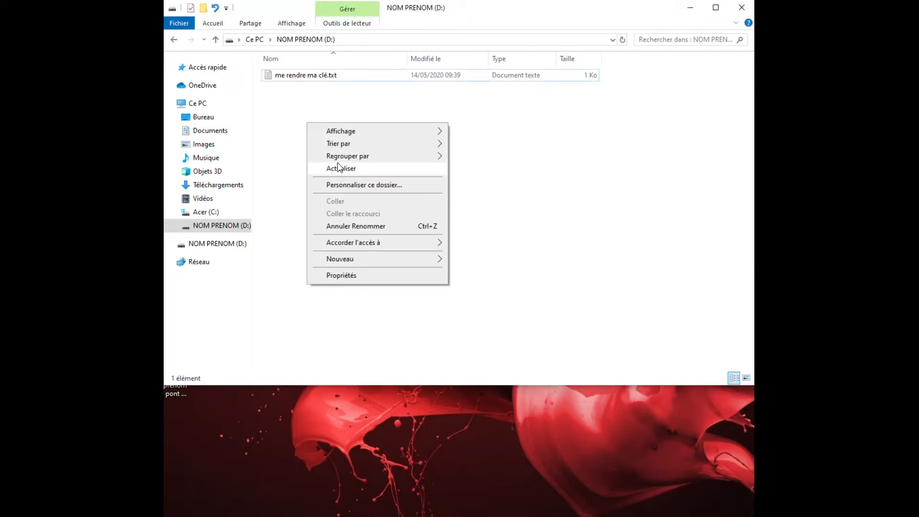
pyautogui.moveTo(341, 261)
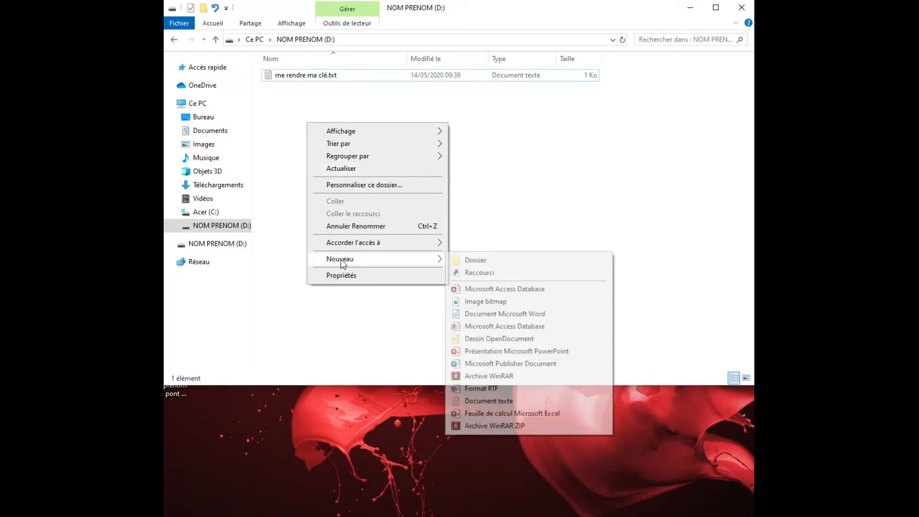
pyautogui.click(509, 258)
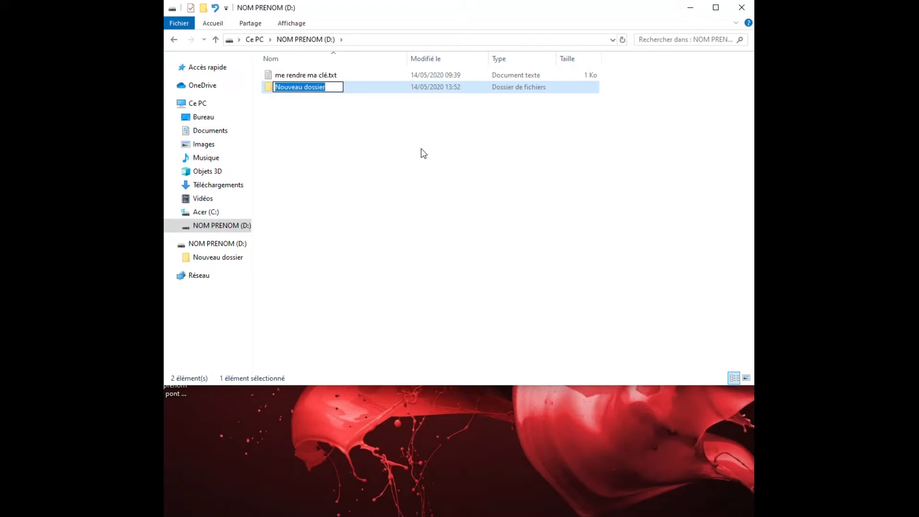
pyautogui.write('2020')
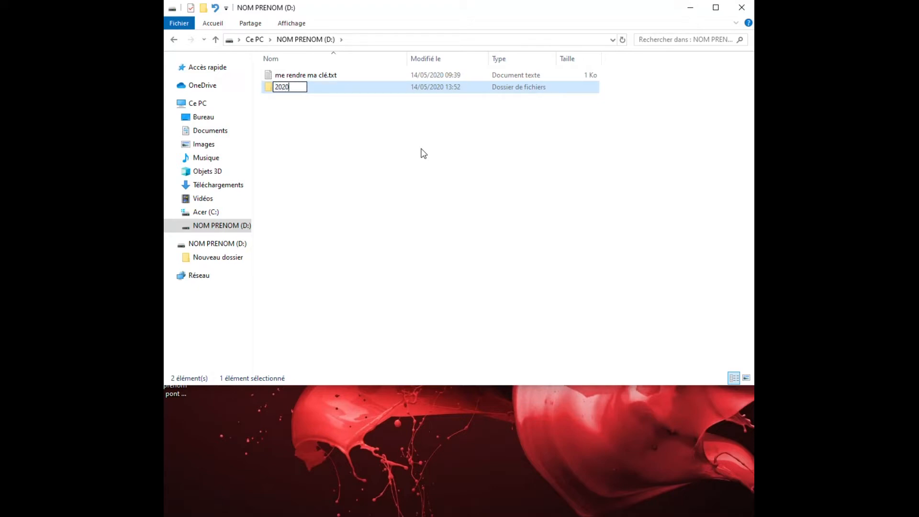
pyautogui.click(311, 121)
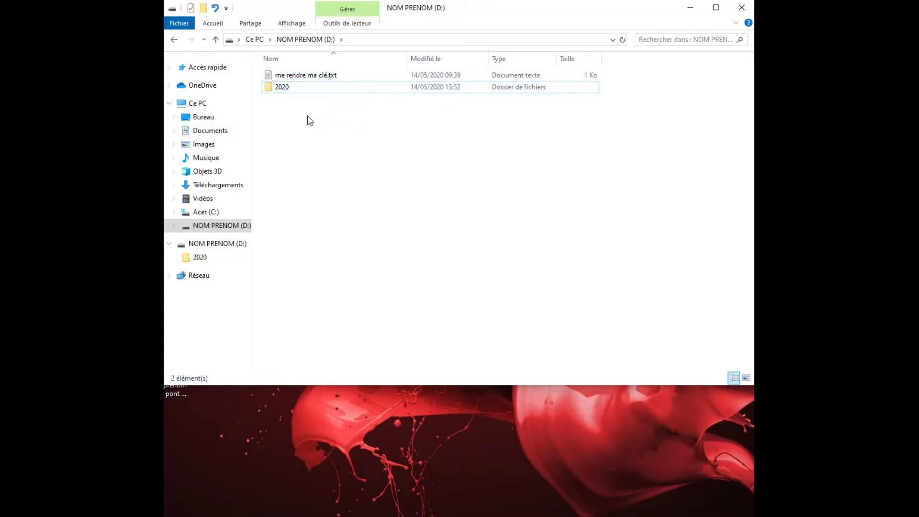
# - Rename the 2020 folder as 2019-2020
pyautogui.rightClick(275, 93)
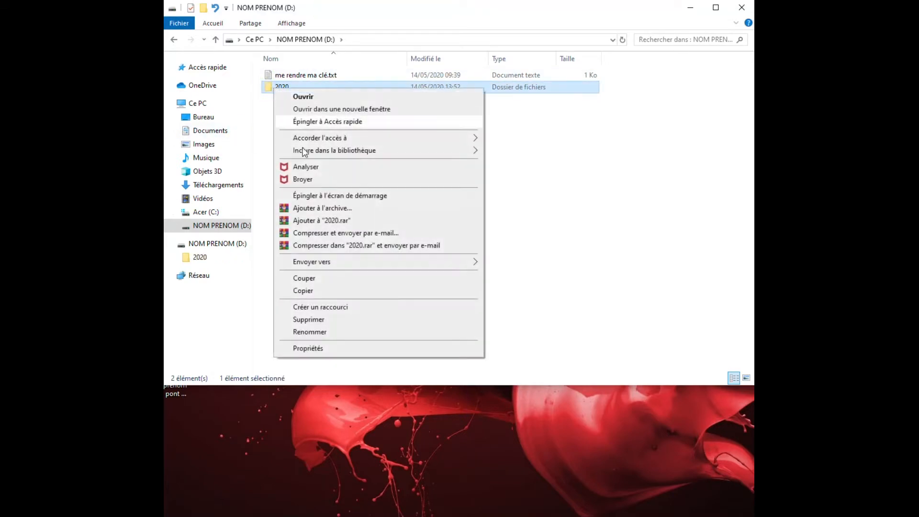
pyautogui.click(317, 329)
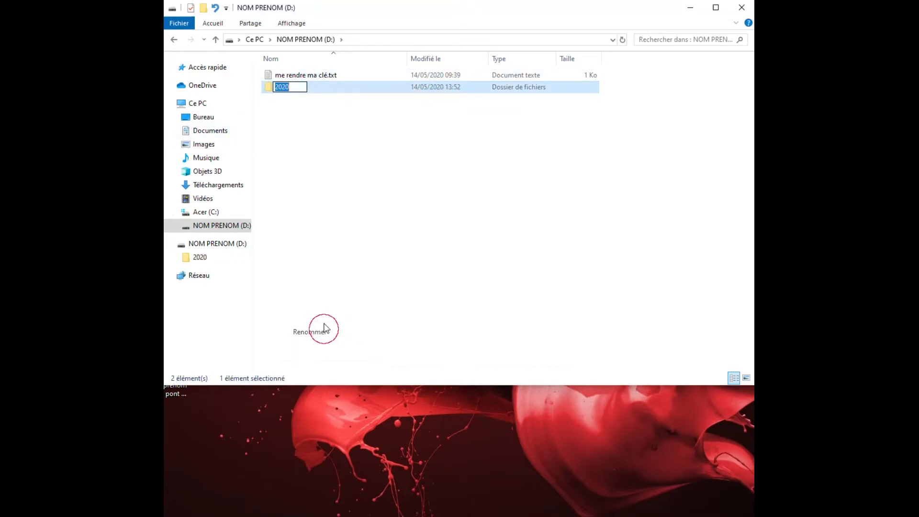
pyautogui.click(275, 87)
pyautogui.write('2019+')
pyautogui.press('BackSpace')
pyautogui.write('-')
pyautogui.click(297, 123)
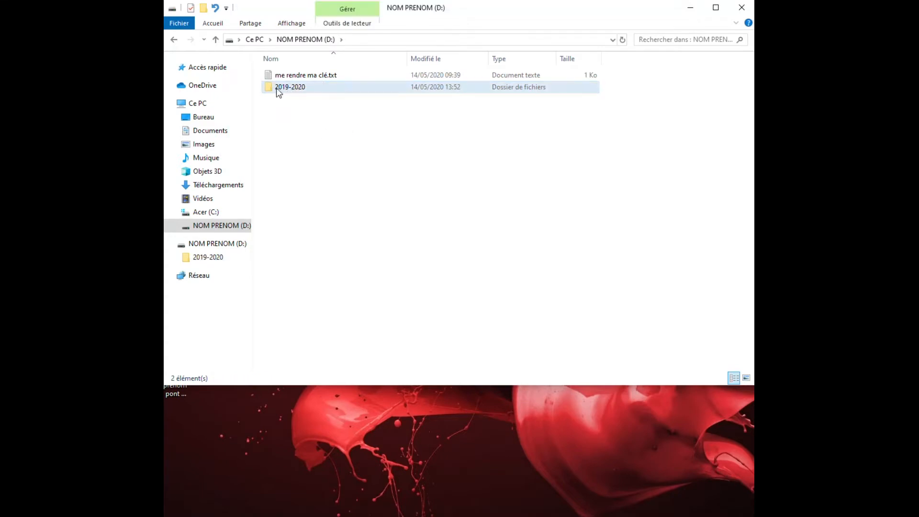
# - Open the 2019-2020 folder and create a subfolder named Svt in it
pyautogui.doubleClick(283, 89)
pyautogui.rightClick(323, 134)
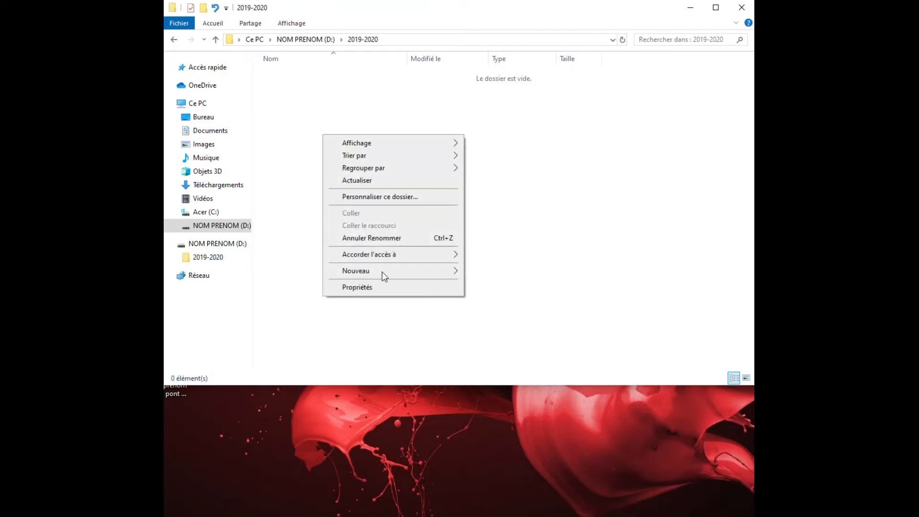
pyautogui.moveTo(395, 271)
pyautogui.click(507, 271)
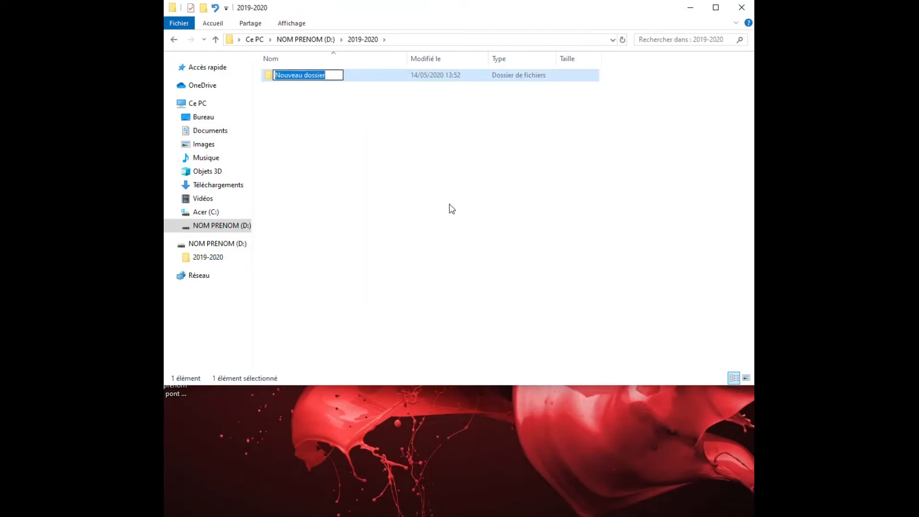
pyautogui.write('Svt')
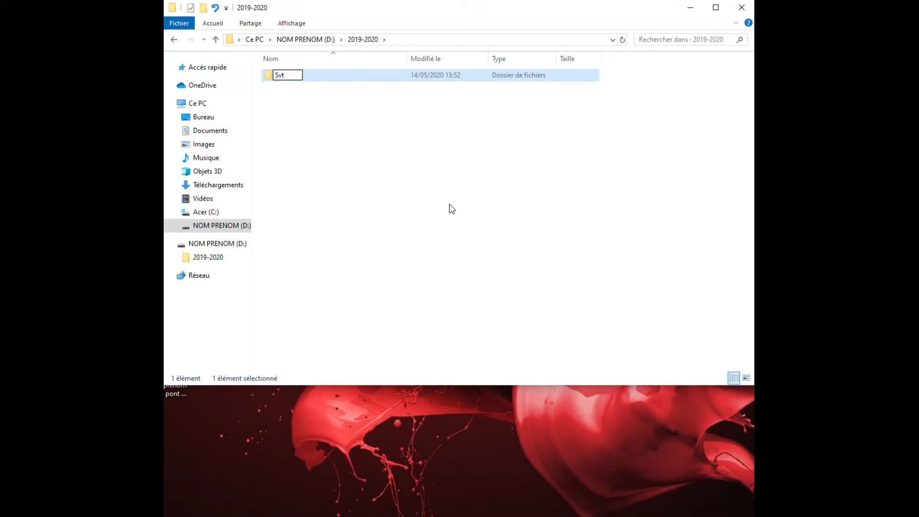
pyautogui.press('Return')
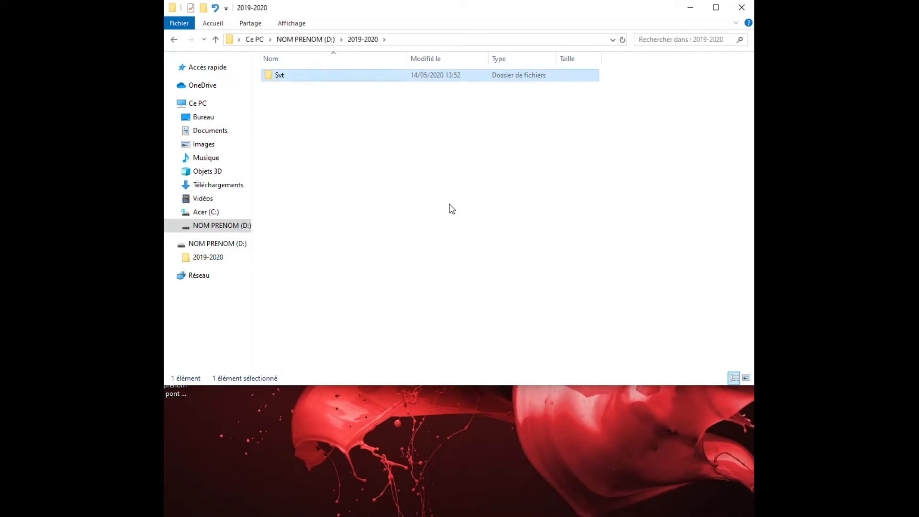
# - Create a second subfolder named Technologie in the 2019-2020 folder
pyautogui.rightClick(336, 219)
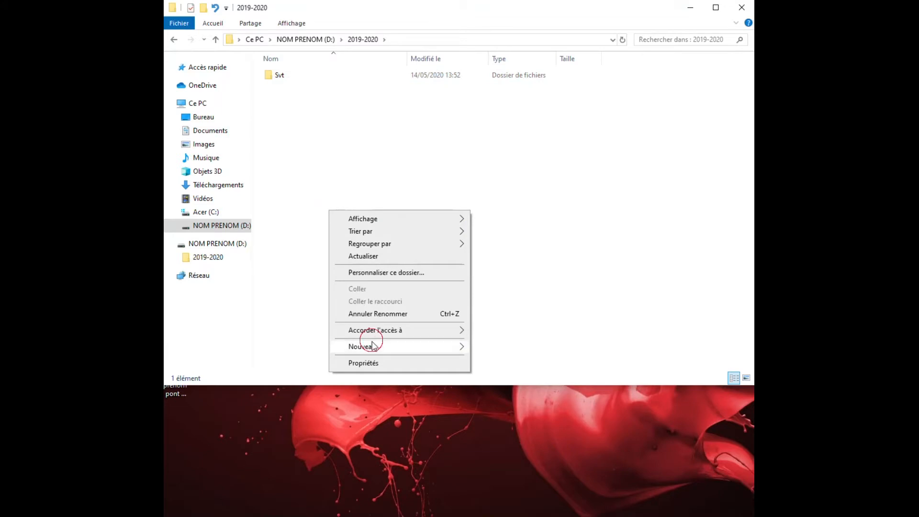
pyautogui.moveTo(371, 345)
pyautogui.click(507, 354)
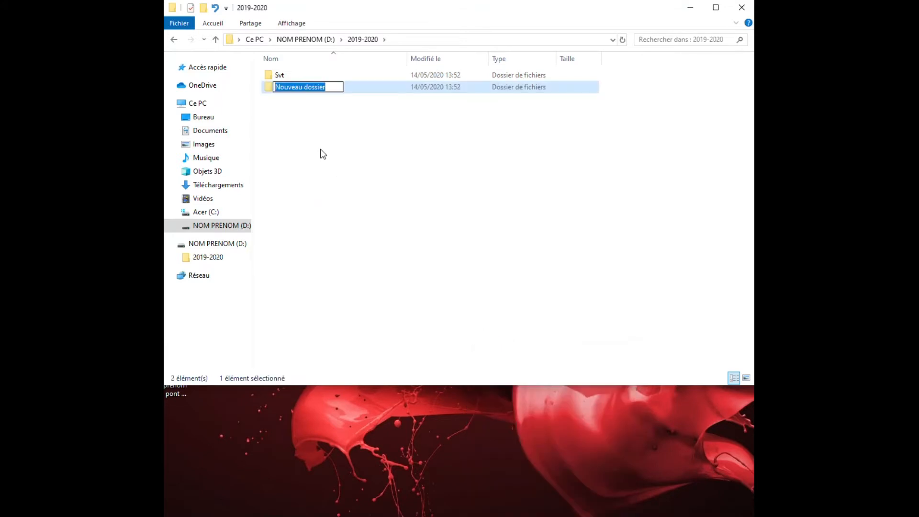
pyautogui.write('Tehcno')
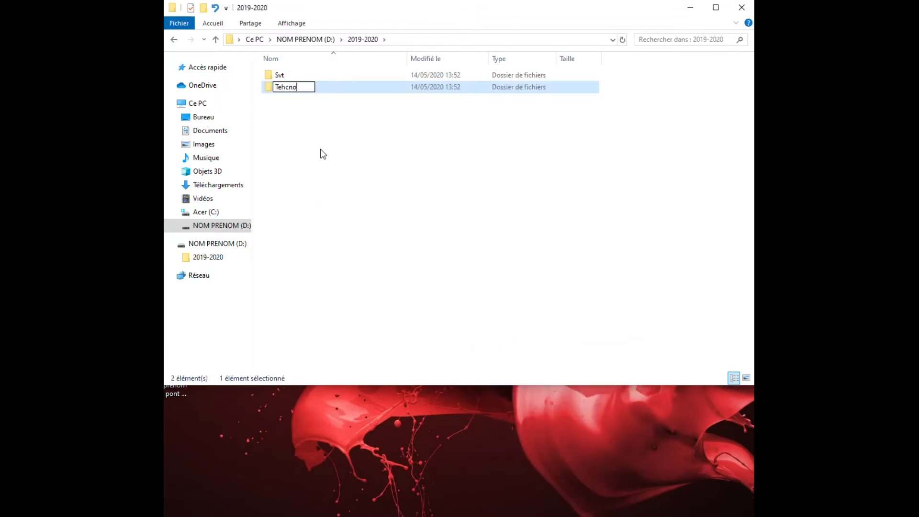
pyautogui.write('logie')
pyautogui.press('BackSpace')
pyautogui.press('BackSpace')
pyautogui.press('BackSpace')
pyautogui.press('BackSpace')
pyautogui.press('BackSpace')
pyautogui.press('BackSpace')
pyautogui.press('BackSpace')
pyautogui.press('BackSpace')
pyautogui.write('chnologie')
pyautogui.click(320, 150)
# - Create a third subfolder named Français in the 2019-2020 folder
pyautogui.rightClick(272, 106)
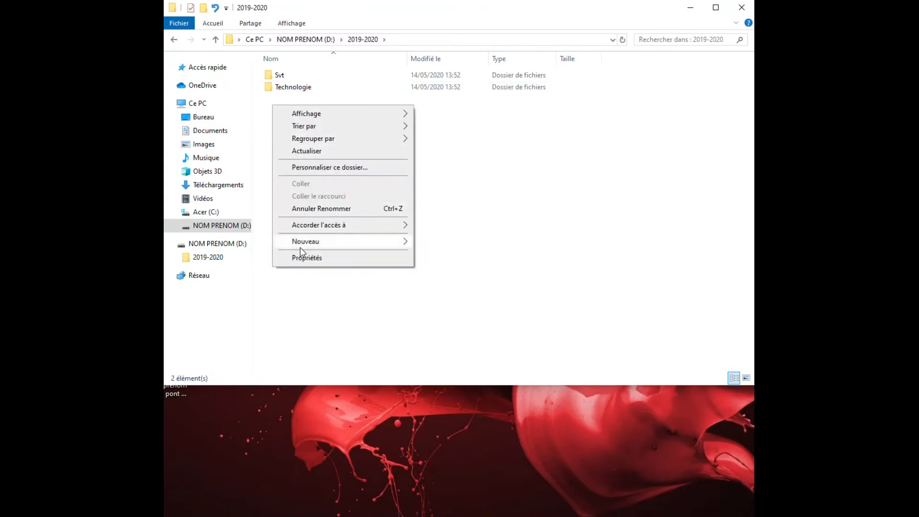
pyautogui.moveTo(400, 241)
pyautogui.click(478, 247)
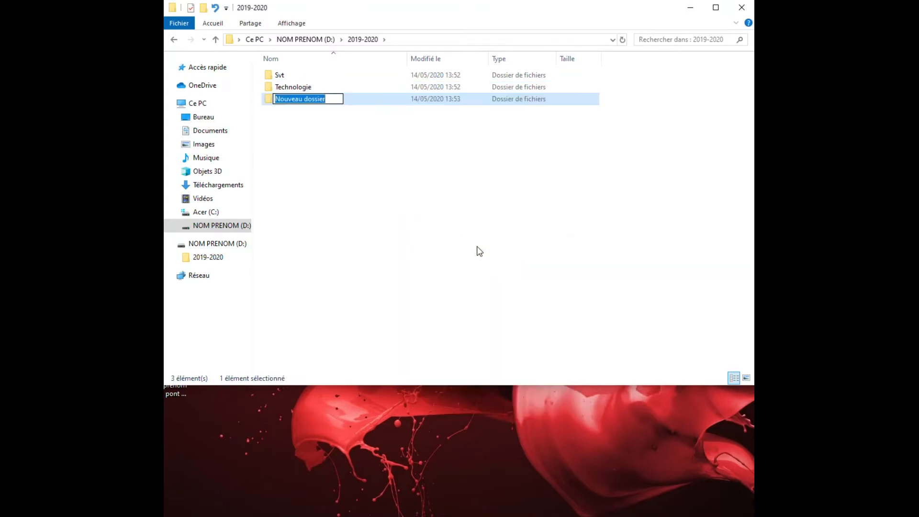
pyautogui.write('Français')
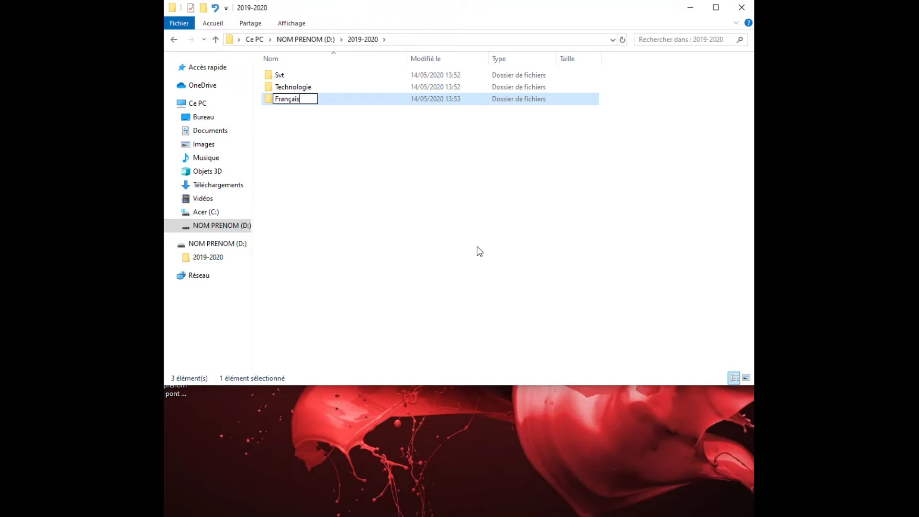
pyautogui.click(474, 248)
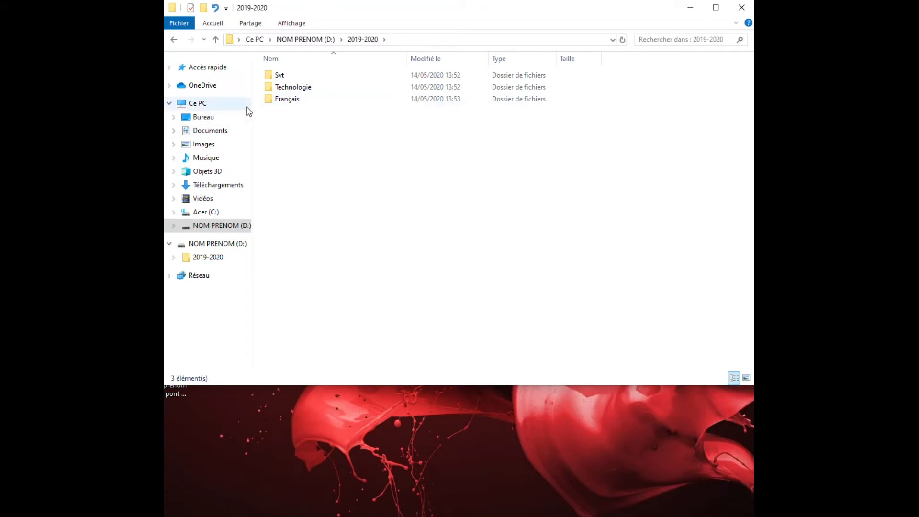
# - Open the Technologie folder and create a subfolder named Activité 1 in it
pyautogui.doubleClick(295, 88)
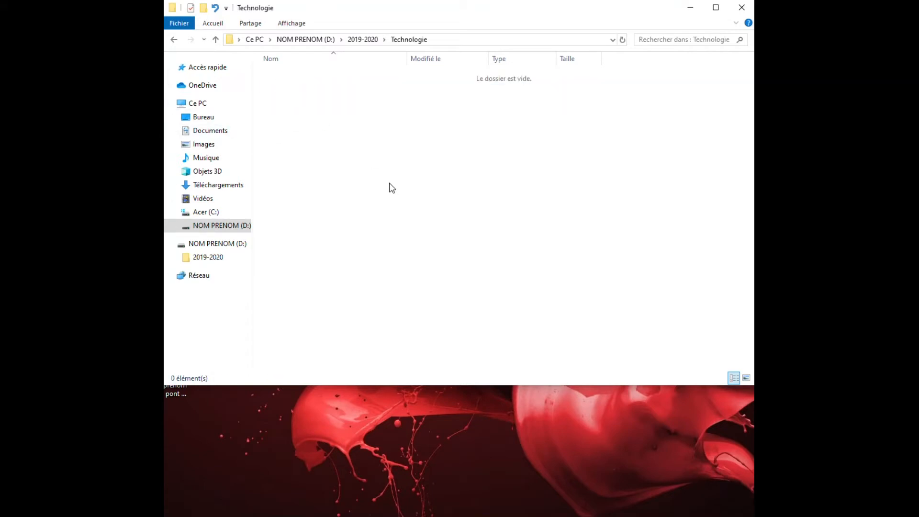
pyautogui.rightClick(289, 127)
pyautogui.moveTo(335, 263)
pyautogui.click(468, 265)
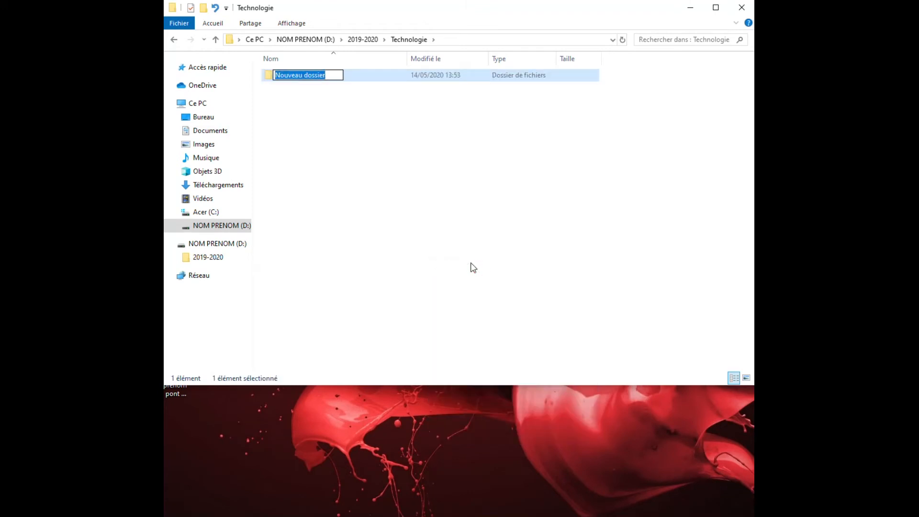
pyautogui.write('Activit')
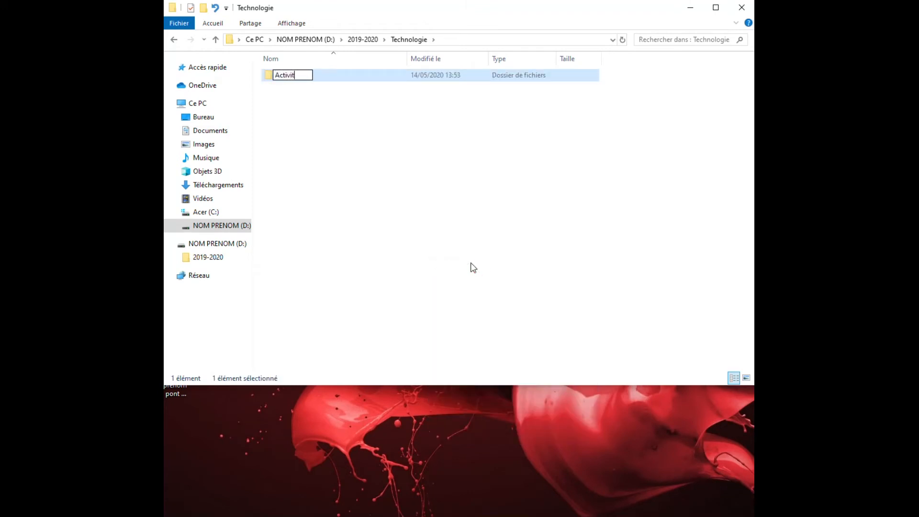
pyautogui.write('é 1')
pyautogui.press('Return')
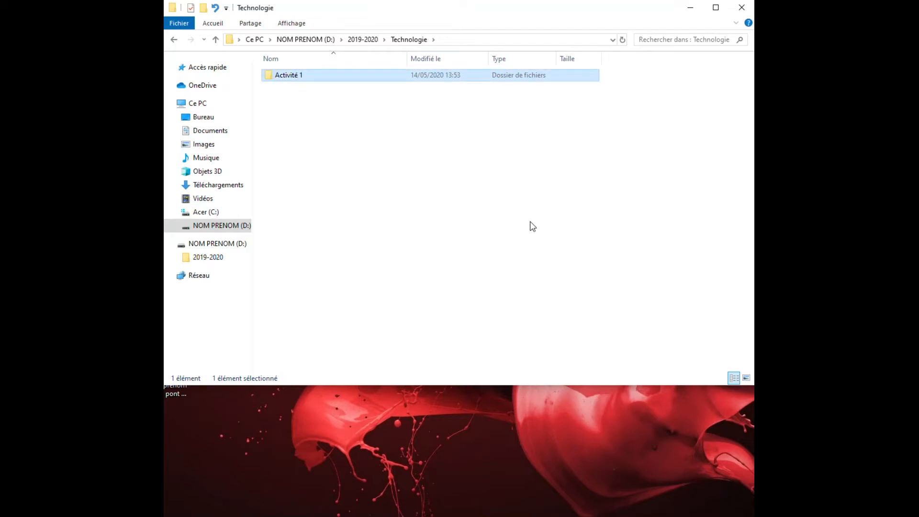
# - Create another subfolder named Activité 2 in the Technologie folder
pyautogui.rightClick(272, 113)
pyautogui.moveTo(341, 247)
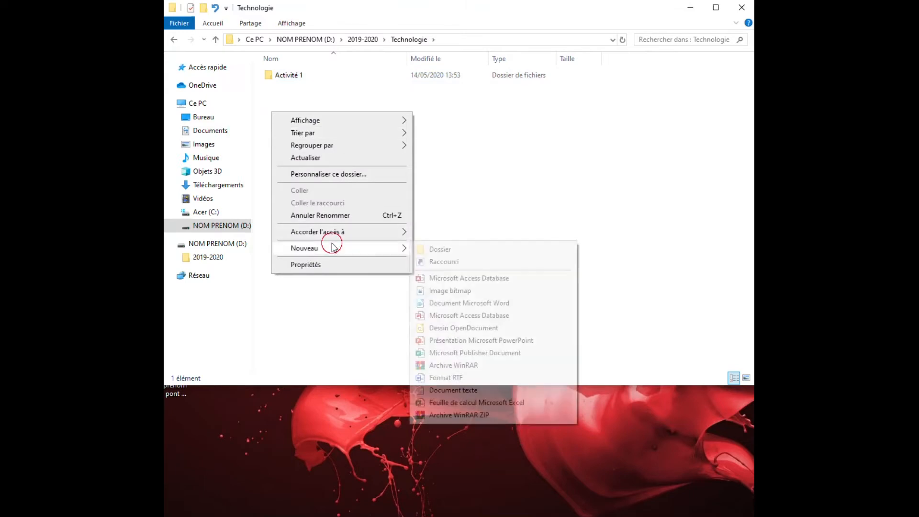
pyautogui.click(422, 249)
pyautogui.write('Activité')
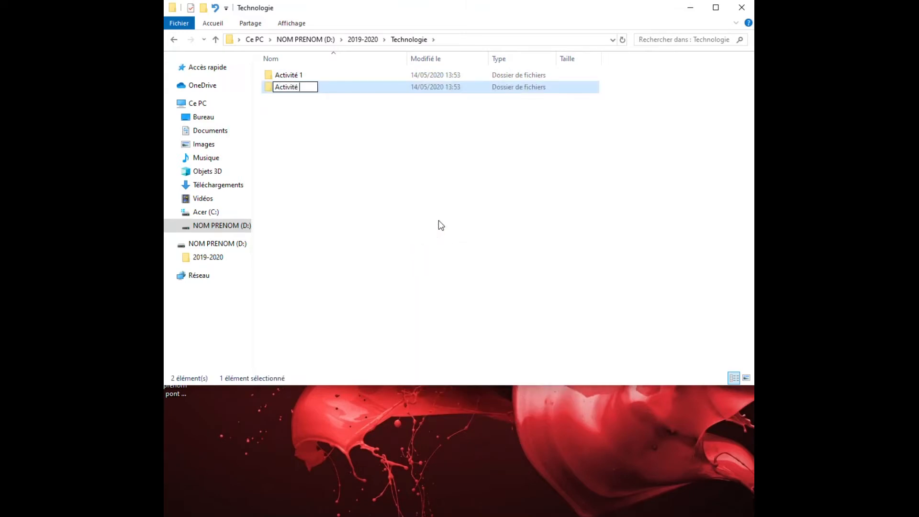
pyautogui.write(' 2')
pyautogui.click(440, 222)
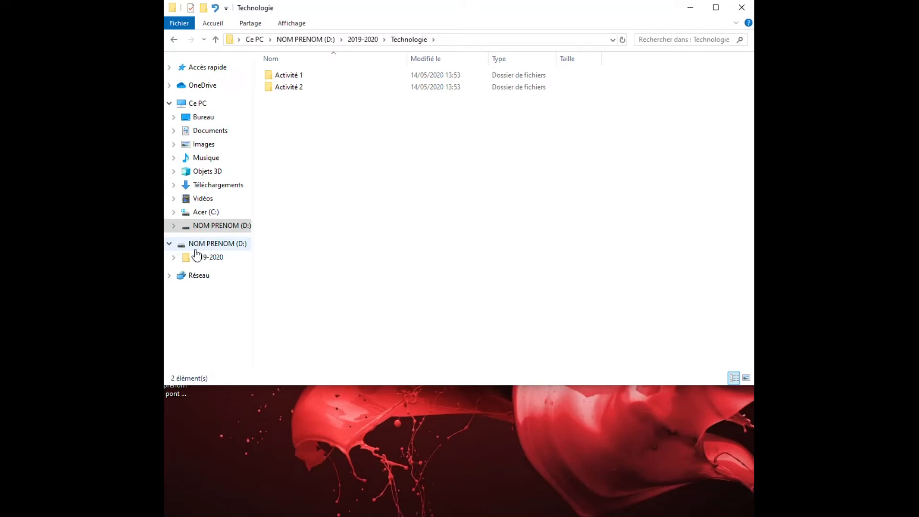
# - Expand 2019-2020 and Technologie in the folder tree and open the Activité 1 folder to examine its path
pyautogui.click(174, 257)
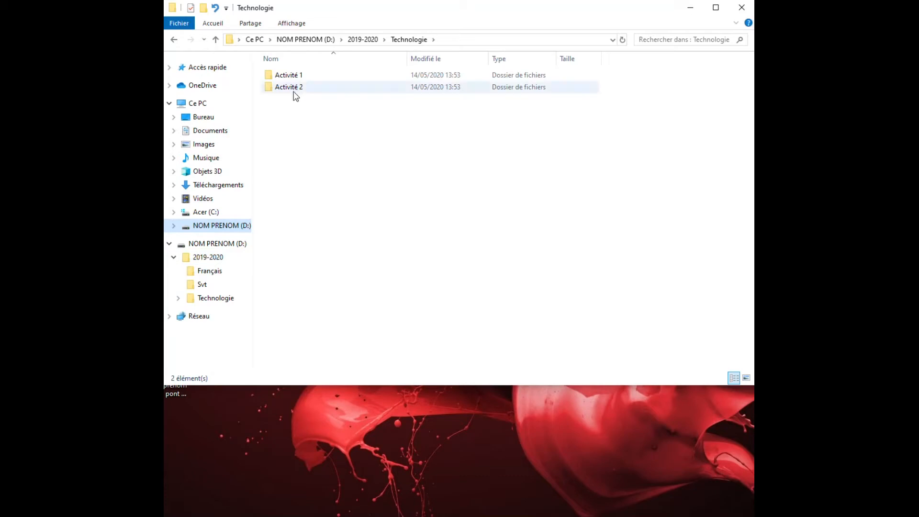
pyautogui.click(180, 298)
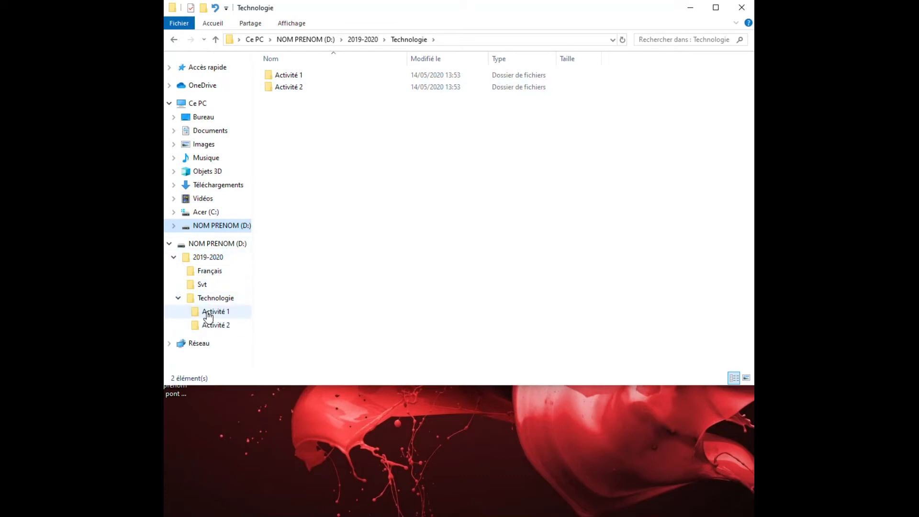
pyautogui.click(294, 75)
pyautogui.doubleClick(288, 75)
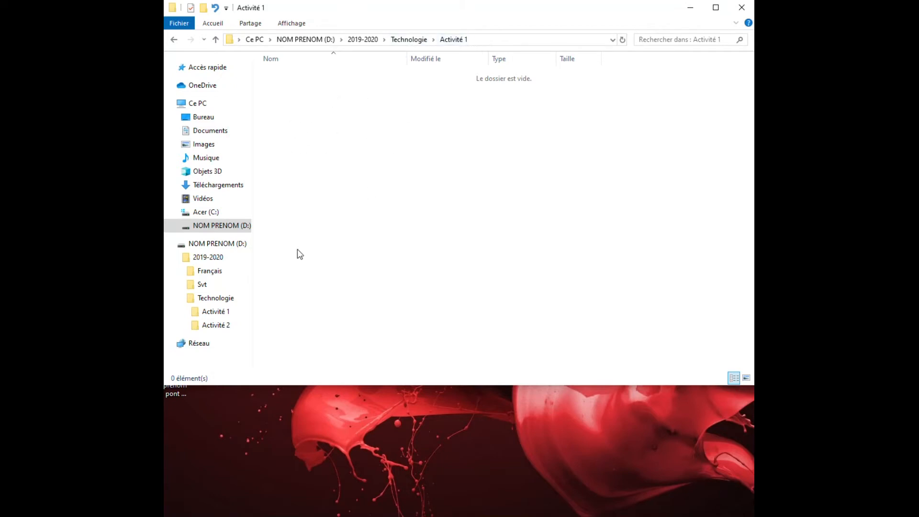
pyautogui.click(213, 313)
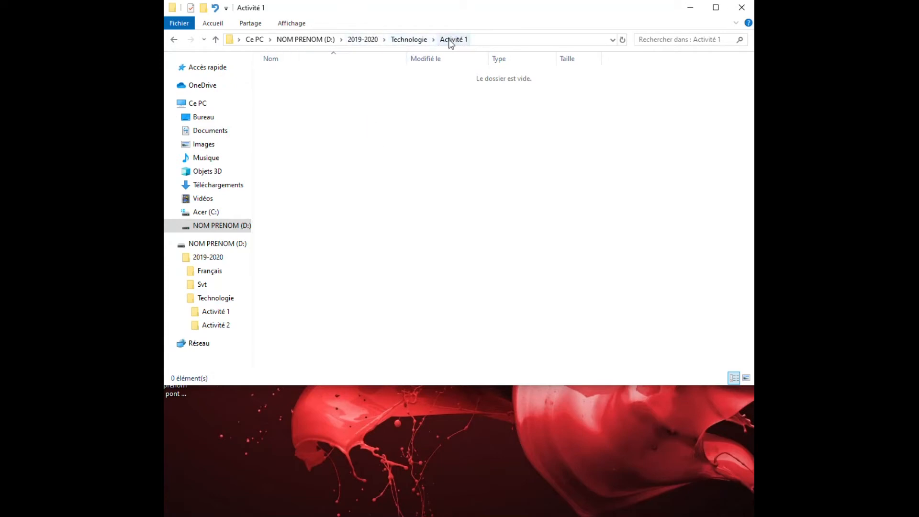
# - Copy the Français, Svt and Technologie folders from the 2019-2020 folder and paste them into the root of drive D:
pyautogui.click(211, 242)
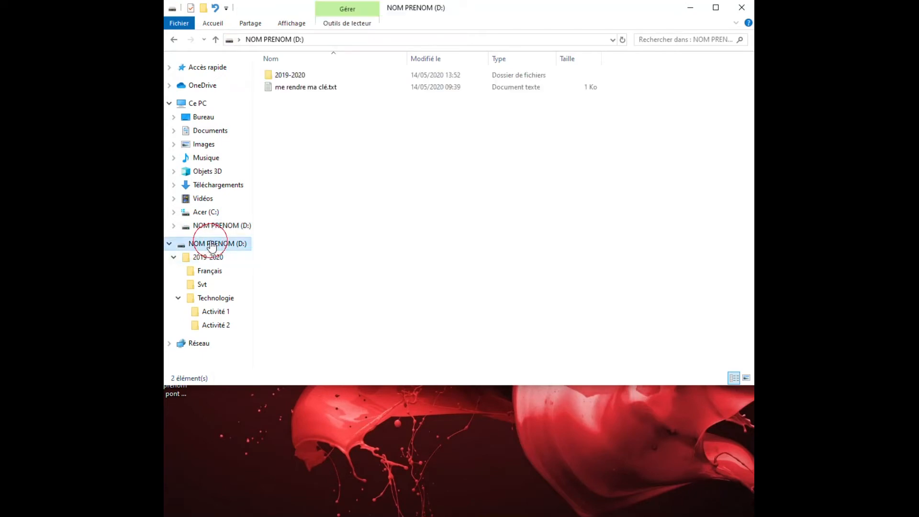
pyautogui.rightClick(309, 113)
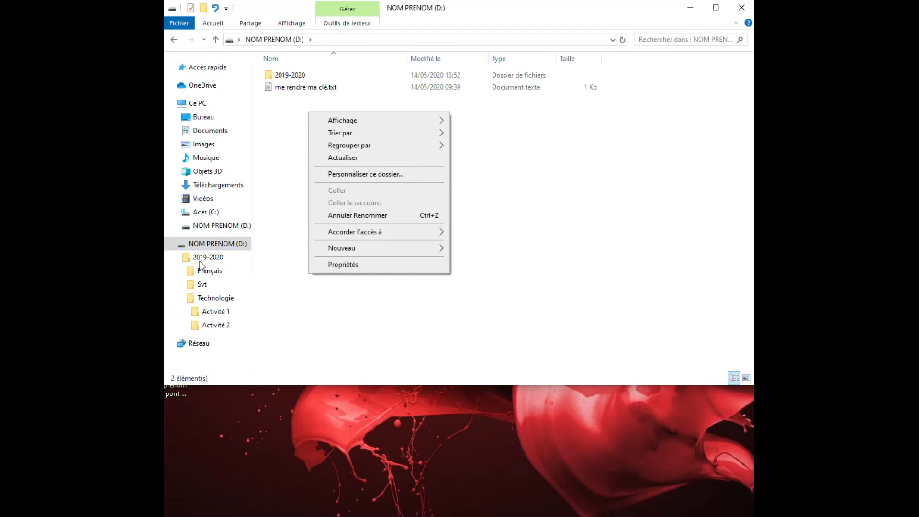
pyautogui.click(211, 258)
pyautogui.click(290, 78)
pyautogui.moveTo(336, 141); pyautogui.dragTo(263, 58)
pyautogui.rightClick(286, 78)
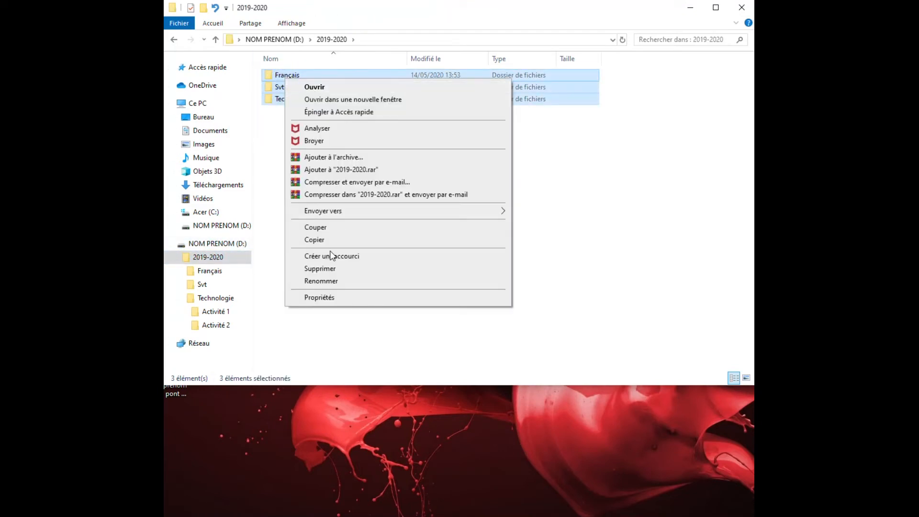
pyautogui.click(319, 240)
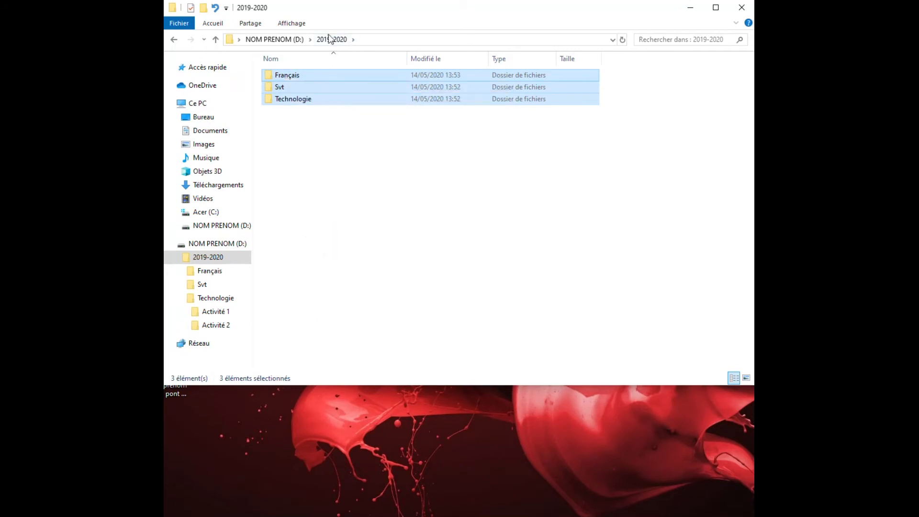
pyautogui.click(301, 40)
pyautogui.rightClick(269, 114)
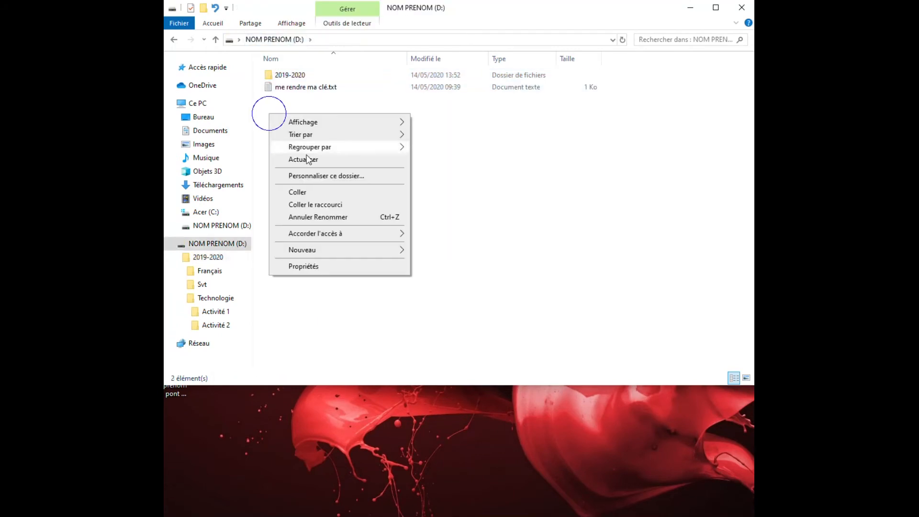
pyautogui.click(300, 193)
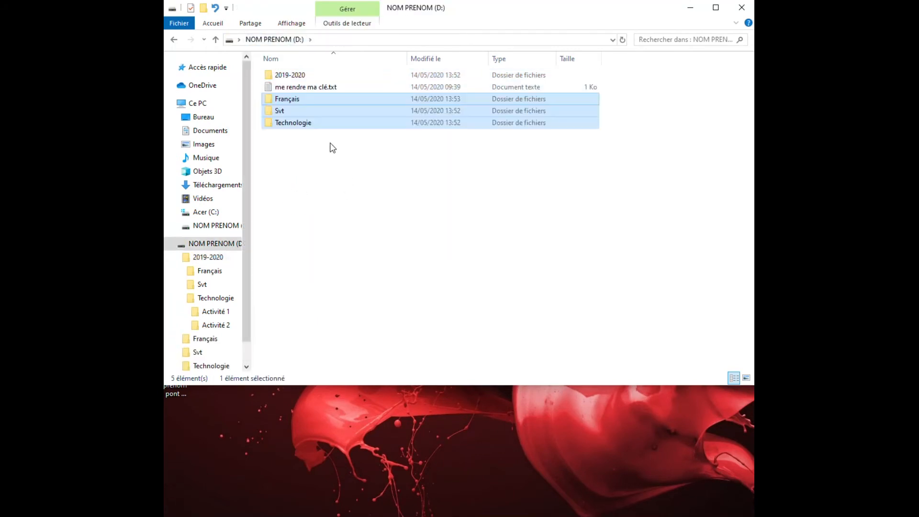
# - Open the Svt folder in the drive's root and create a subfolder named 2019-2020 in it
pyautogui.click(268, 113)
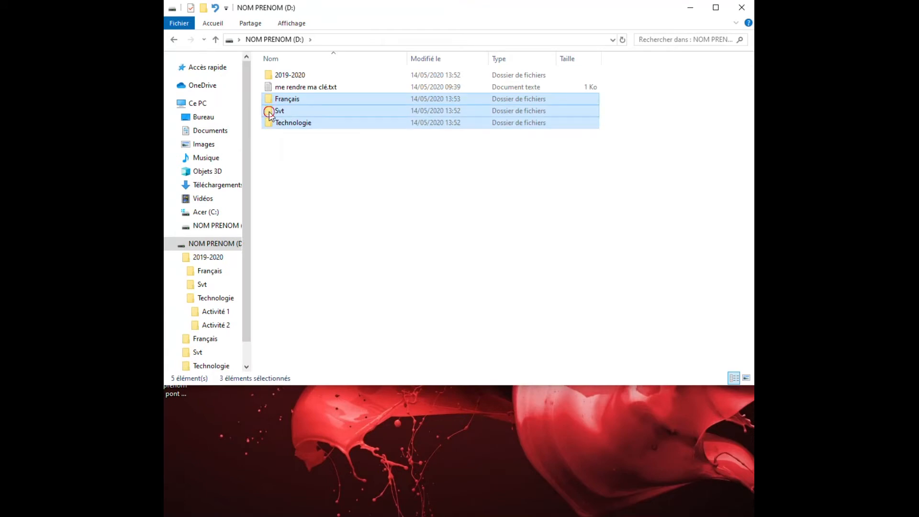
pyautogui.doubleClick(269, 113)
pyautogui.rightClick(302, 116)
pyautogui.moveTo(345, 252)
pyautogui.click(488, 251)
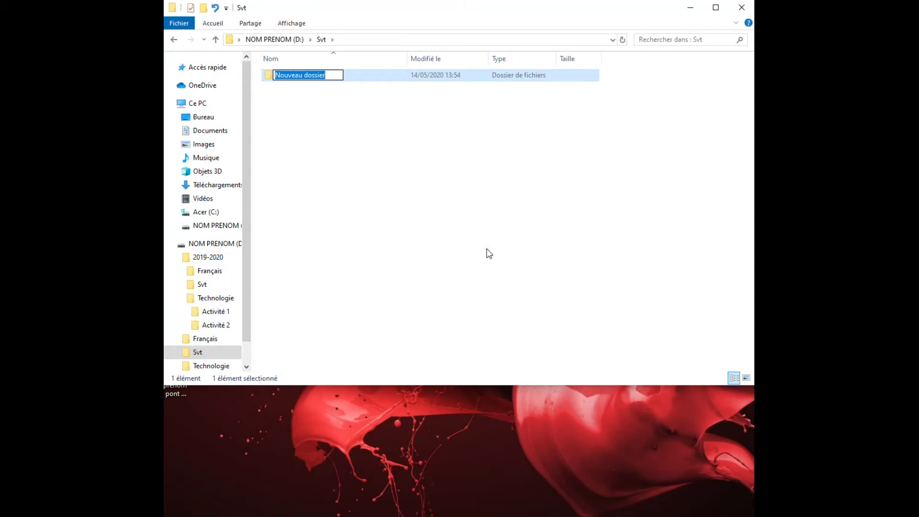
pyautogui.write('2020')
pyautogui.press('BackSpace')
pyautogui.press('BackSpace')
pyautogui.write('19/')
pyautogui.press('BackSpace')
pyautogui.write('9')
pyautogui.write('2019-2020')
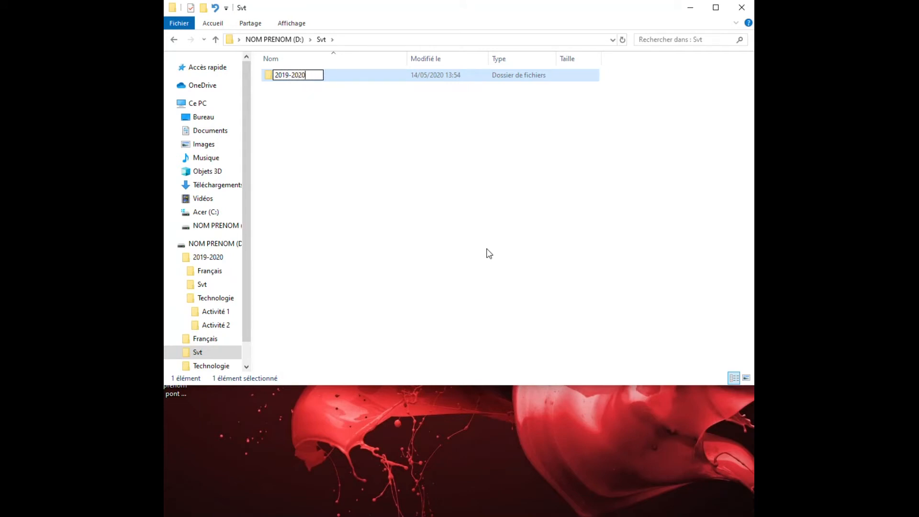
pyautogui.press('Return')
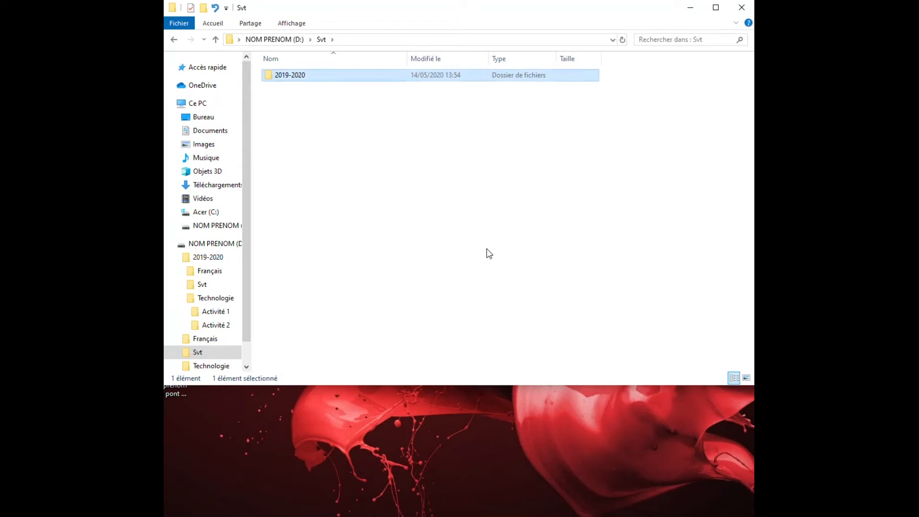
# - Open the 2019-2020 folder inside the root-level Svt folder and create a subfolder named Activité 1 in it
pyautogui.doubleClick(282, 74)
pyautogui.rightClick(294, 119)
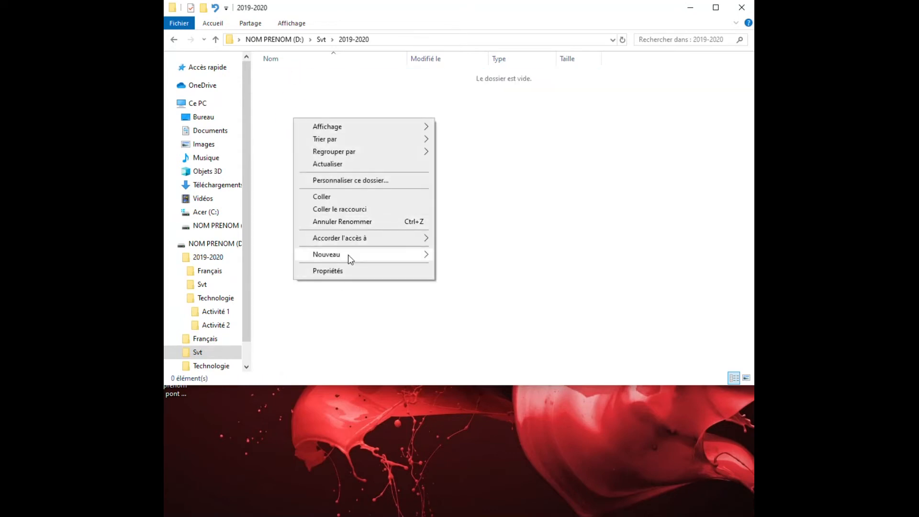
pyautogui.moveTo(349, 254)
pyautogui.click(492, 260)
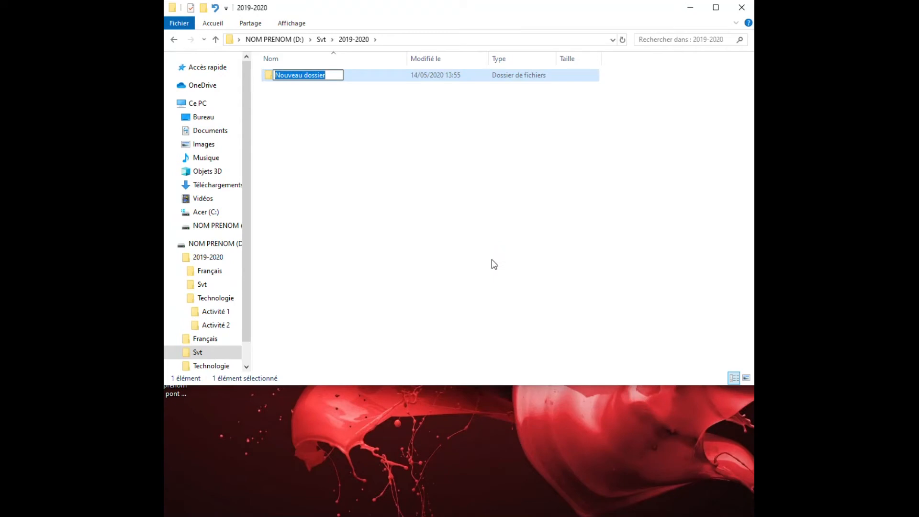
pyautogui.write('Activité 1')
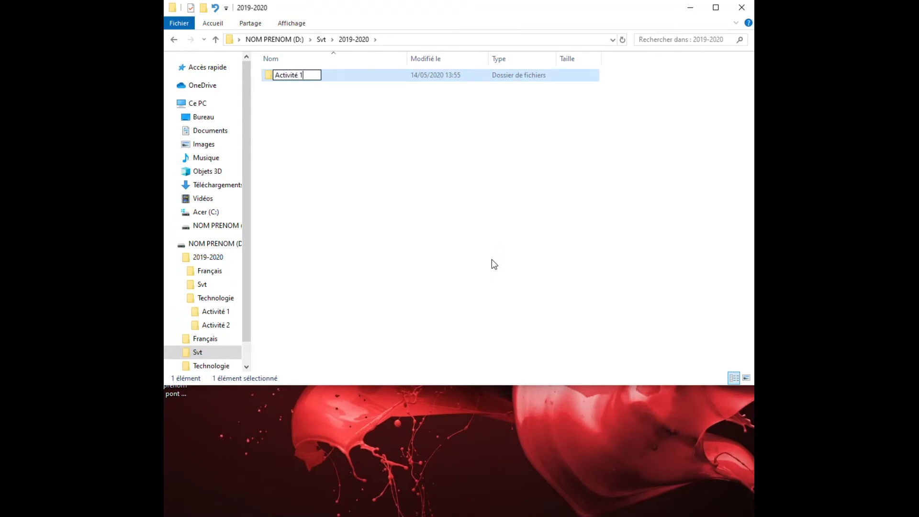
pyautogui.press('Return')
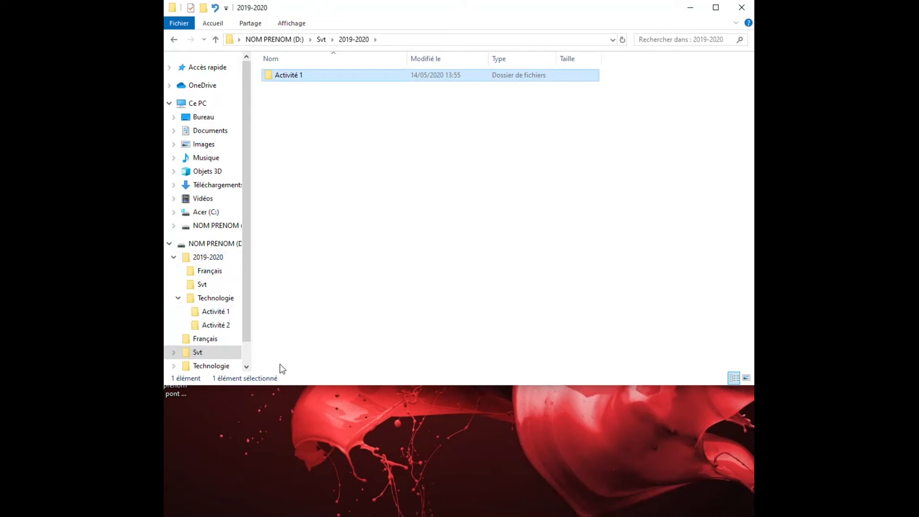
# - Expand the root-level Svt folder and its 2019-2020 subfolder in the folder tree to examine the subject-first structure
pyautogui.scroll(-1, 206, 287)
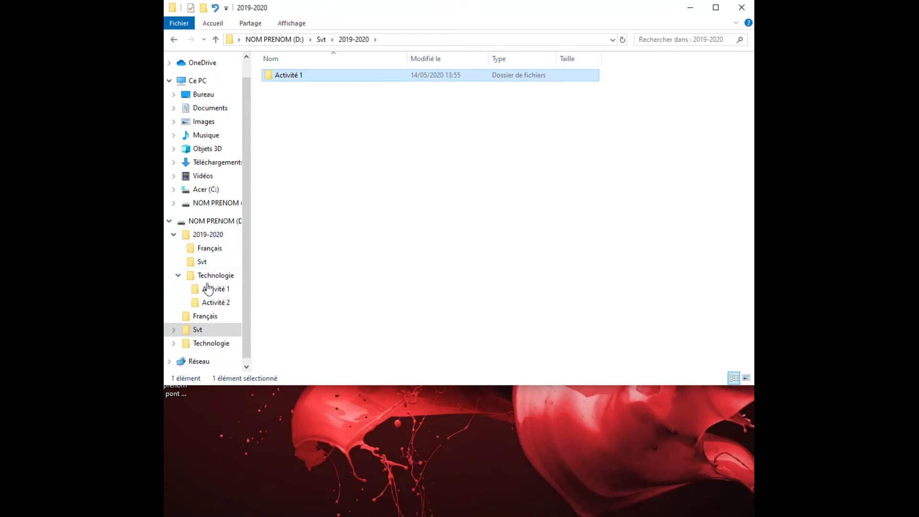
pyautogui.click(174, 329)
pyautogui.click(185, 344)
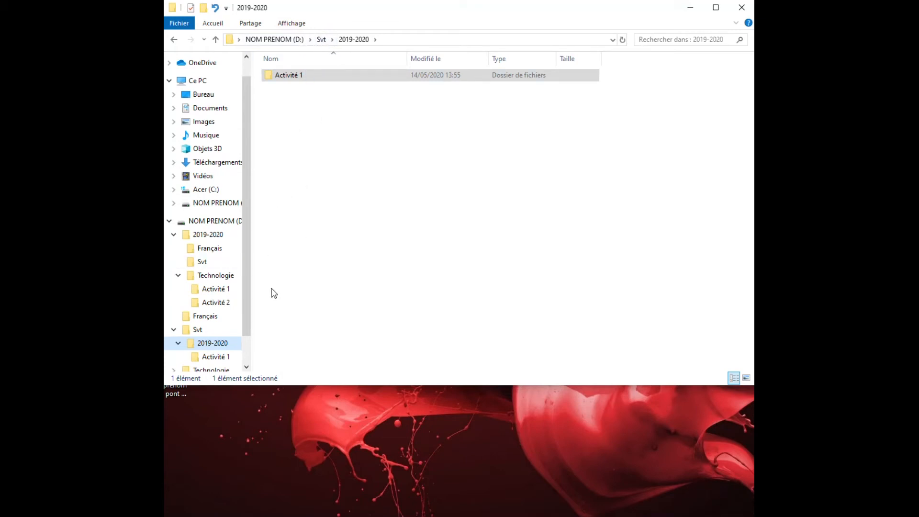
# - Open the Français folder inside the root-level 2019-2020 folder and create a subfolder named Archives in it
pyautogui.click(201, 249)
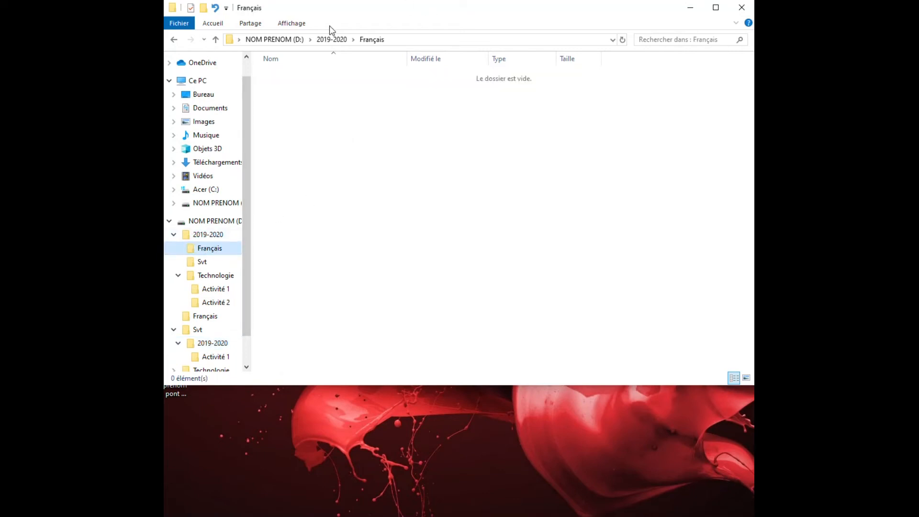
pyautogui.click(331, 40)
pyautogui.doubleClick(283, 75)
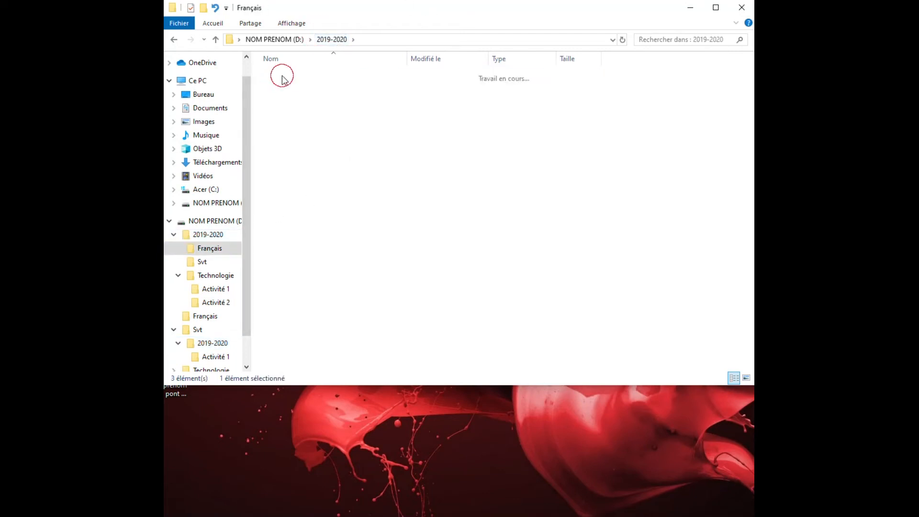
pyautogui.rightClick(304, 124)
pyautogui.moveTo(332, 264)
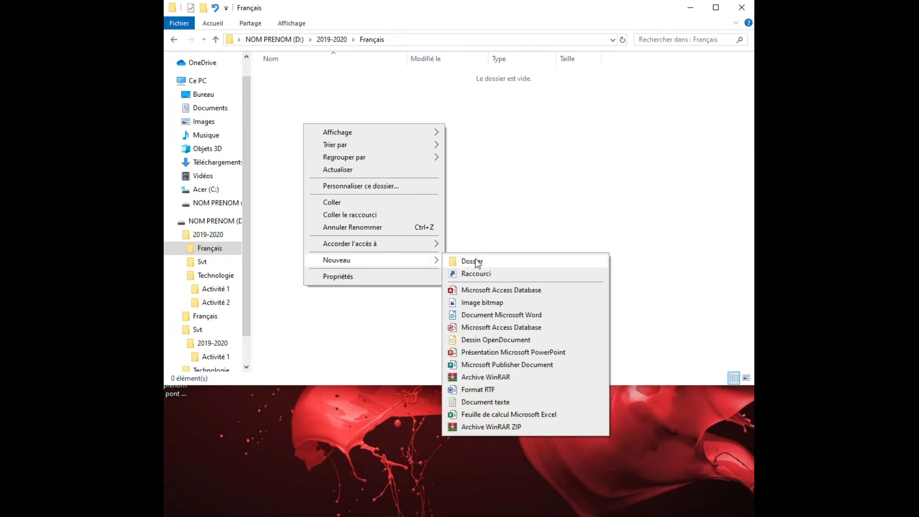
pyautogui.click(474, 261)
pyautogui.write('Archives')
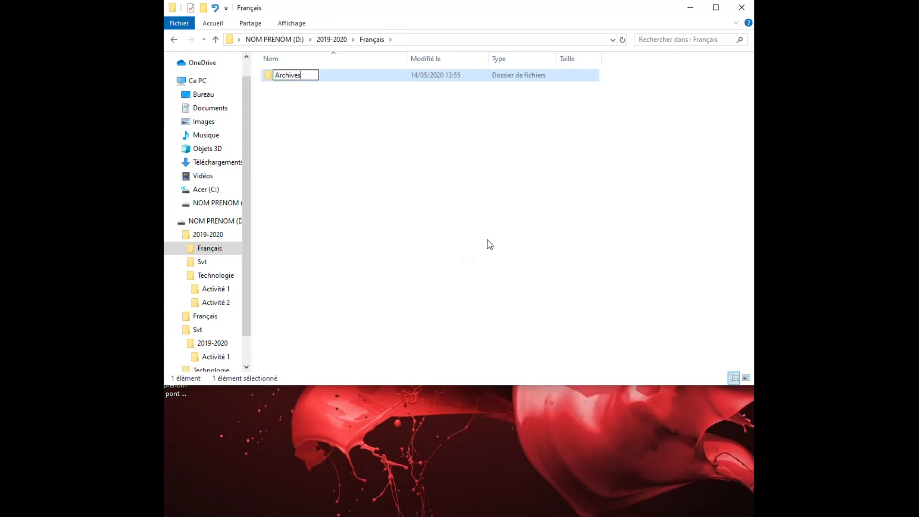
pyautogui.press('Return')
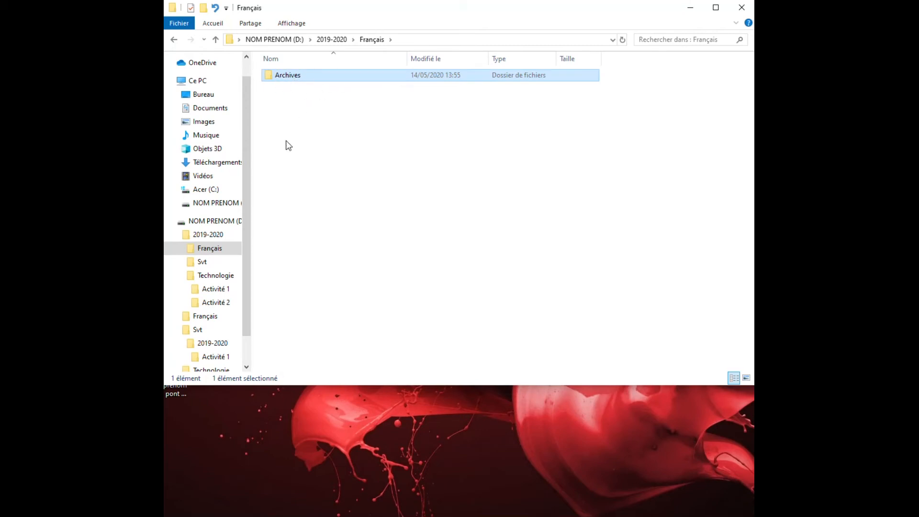
# - Create a text document named vieille activité next to the Archives folder in 2019-2020 > Français
pyautogui.rightClick(281, 103)
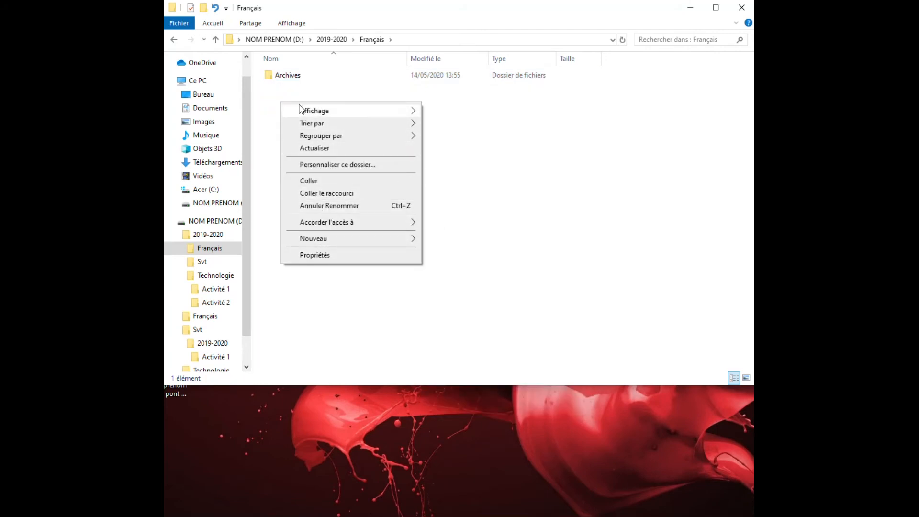
pyautogui.click(298, 96)
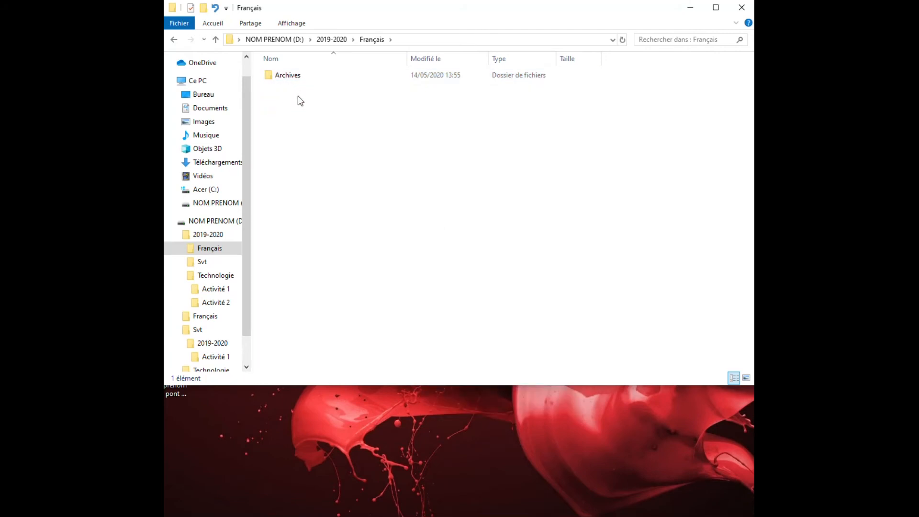
pyautogui.rightClick(275, 108)
pyautogui.moveTo(326, 247)
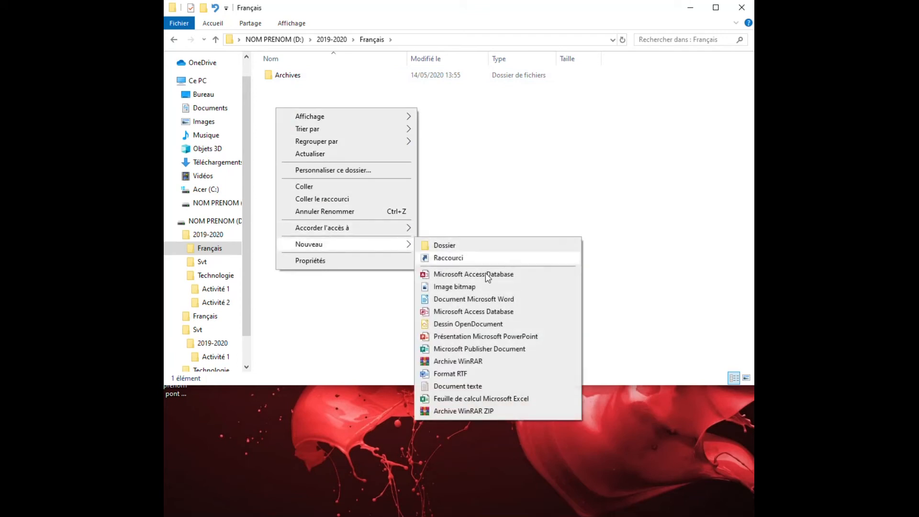
pyautogui.click(448, 390)
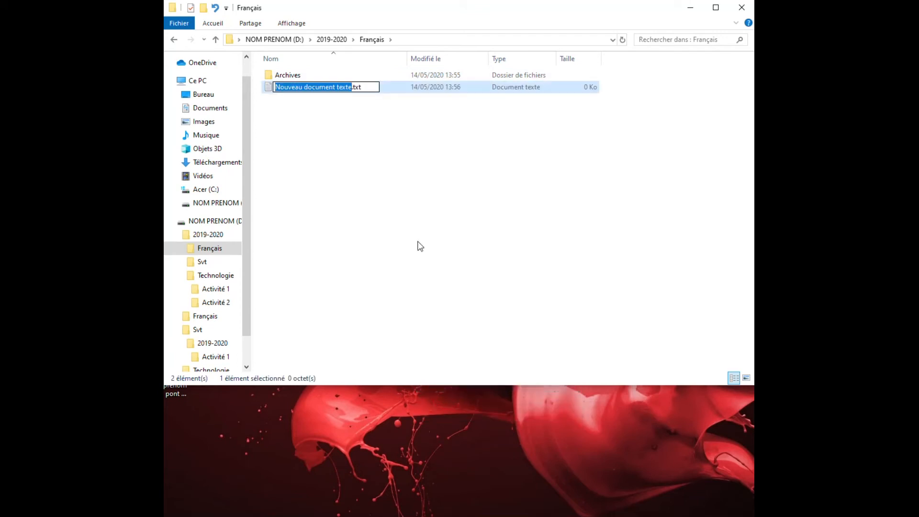
pyautogui.write('vieille activité')
pyautogui.click(417, 239)
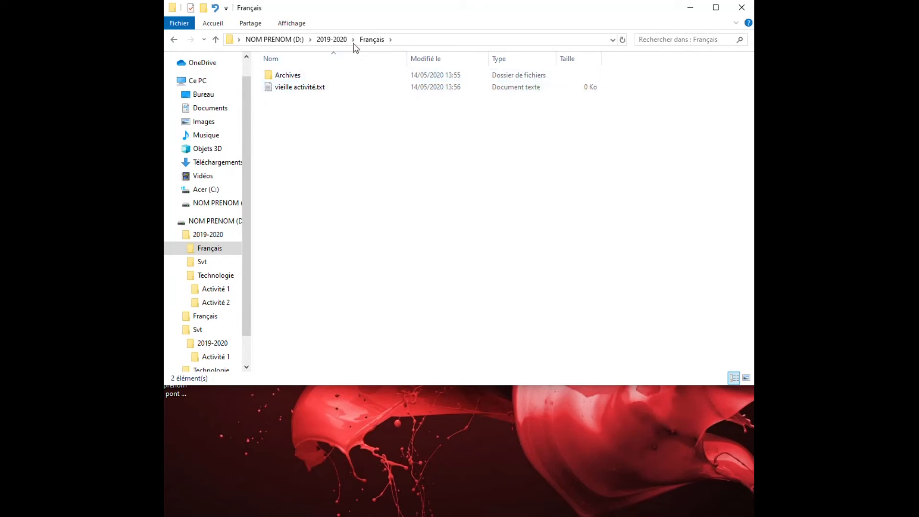
# - Move vieille activité.txt into the Archives folder, check that folder's contents and return to Français
pyautogui.click(270, 90)
pyautogui.moveTo(272, 92); pyautogui.dragTo(302, 71)
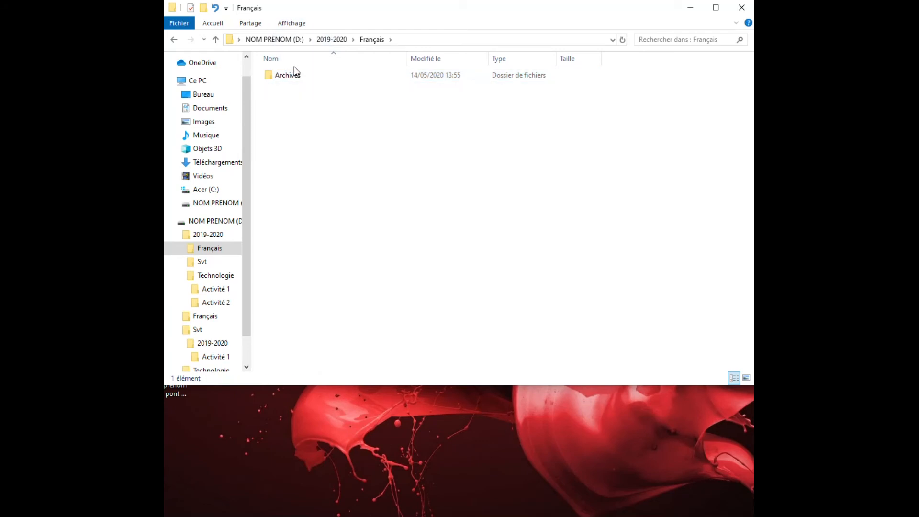
pyautogui.doubleClick(285, 77)
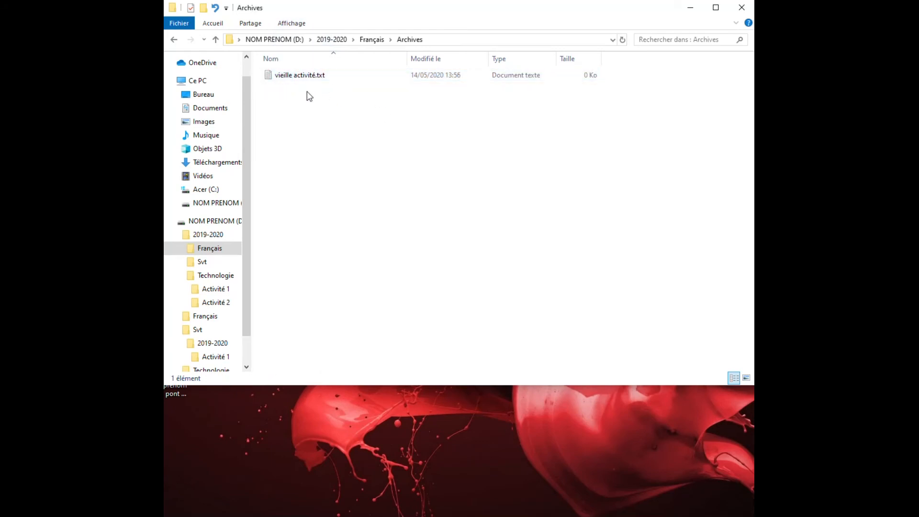
pyautogui.click(372, 39)
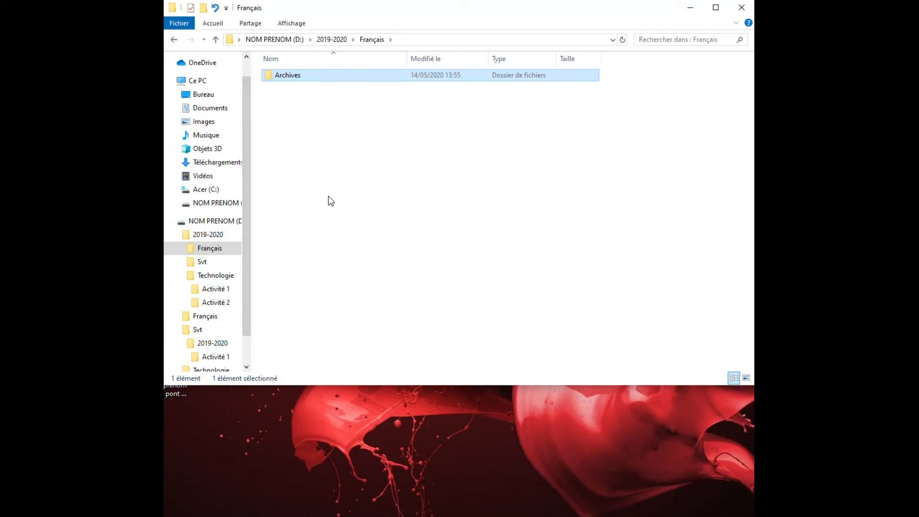
# - Go to the 2019-2020 folder inside the root-level Svt folder
pyautogui.click(209, 361)
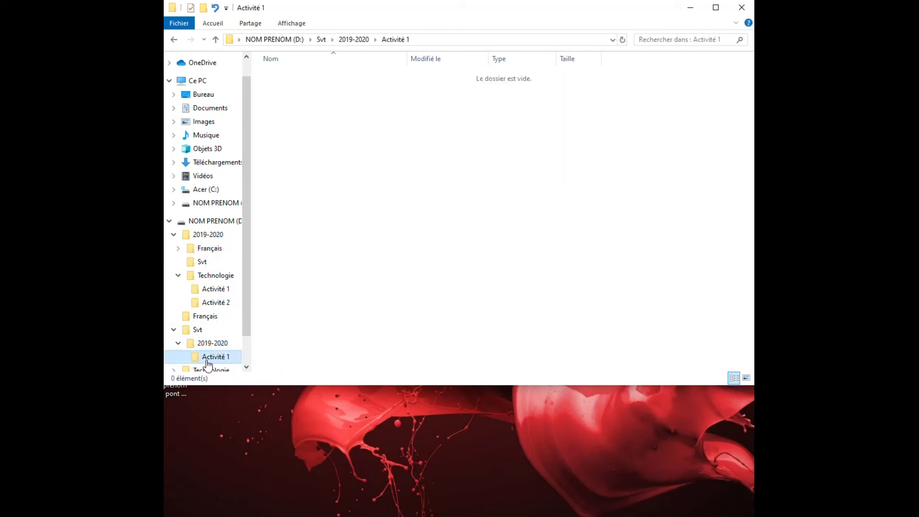
pyautogui.click(363, 38)
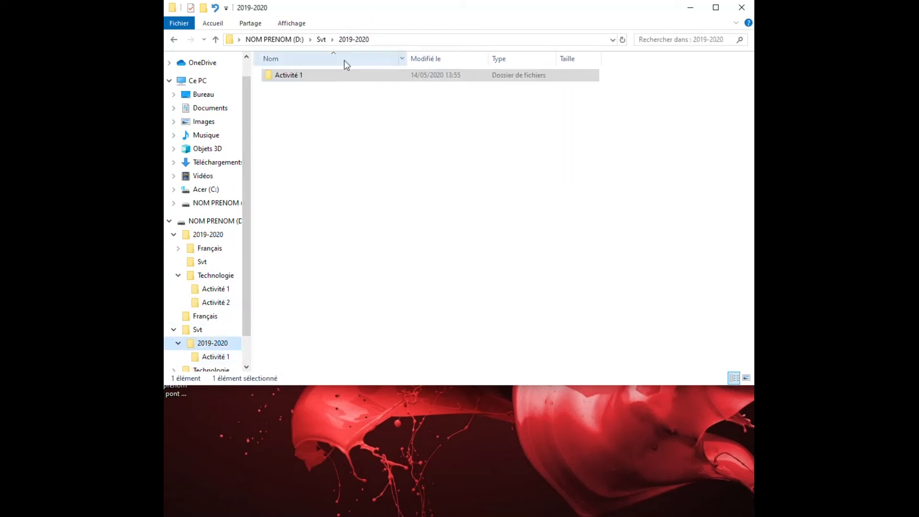
pyautogui.rightClick(296, 77)
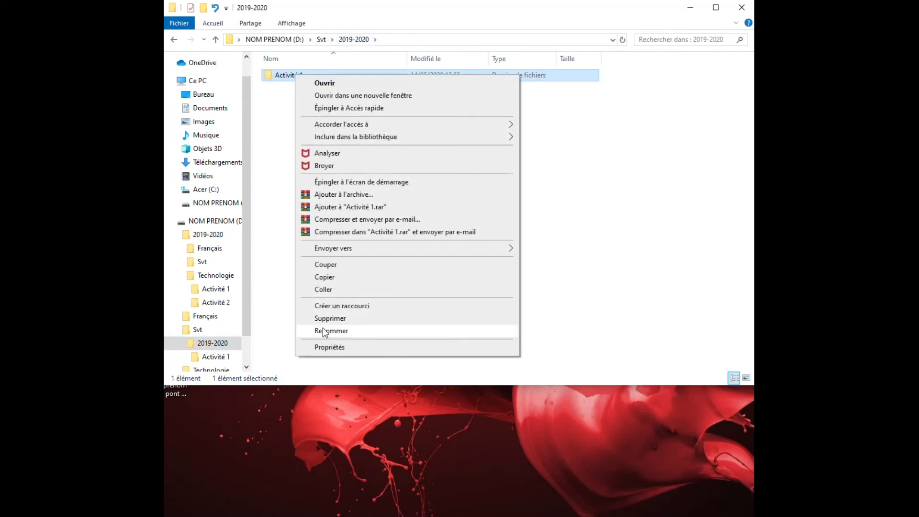
pyautogui.click(280, 103)
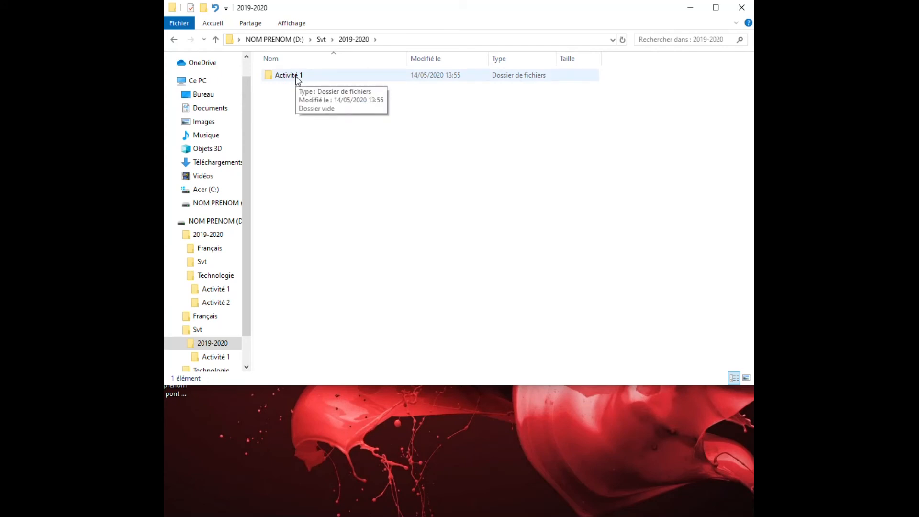
pyautogui.rightClick(297, 79)
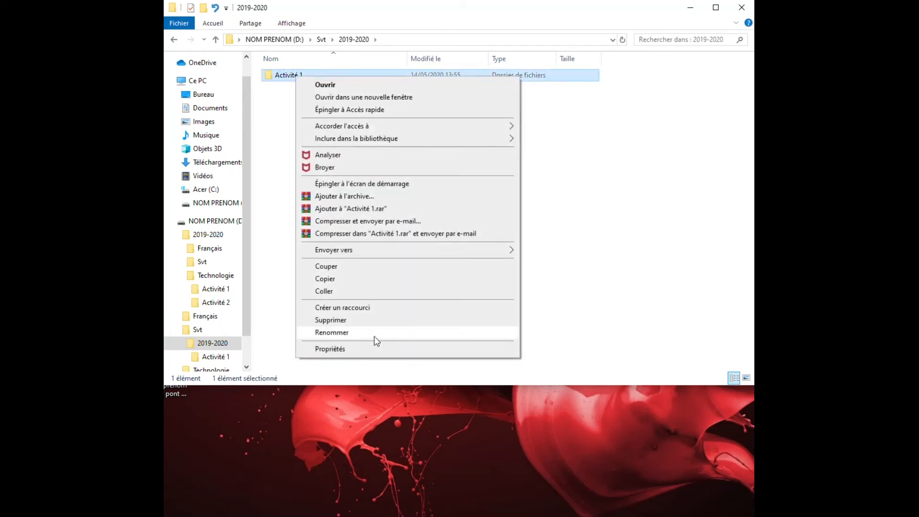
pyautogui.click(378, 331)
pyautogui.click(310, 75)
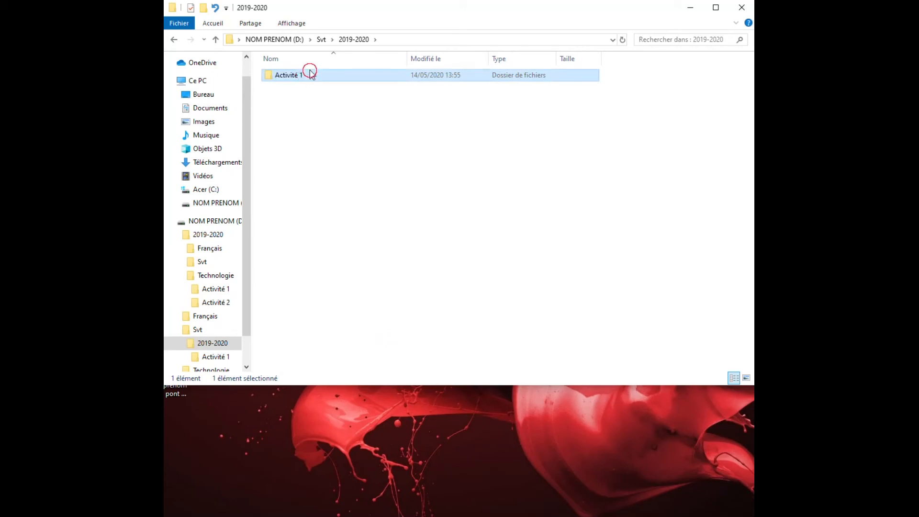
# - Rename the Activité 1 folder in Svt > 2019-2020 as Activité 1 biodiversité and return to the drive's root
pyautogui.rightClick(294, 75)
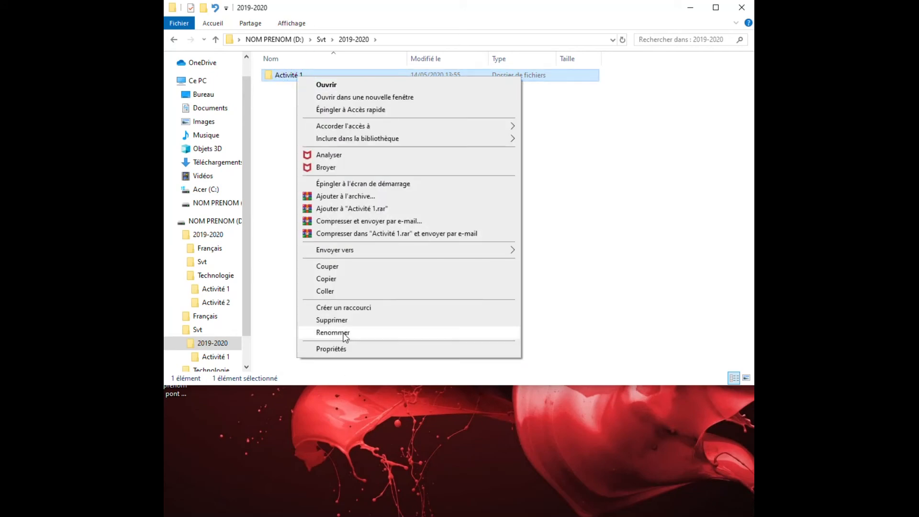
pyautogui.click(343, 331)
pyautogui.click(306, 74)
pyautogui.write('bio')
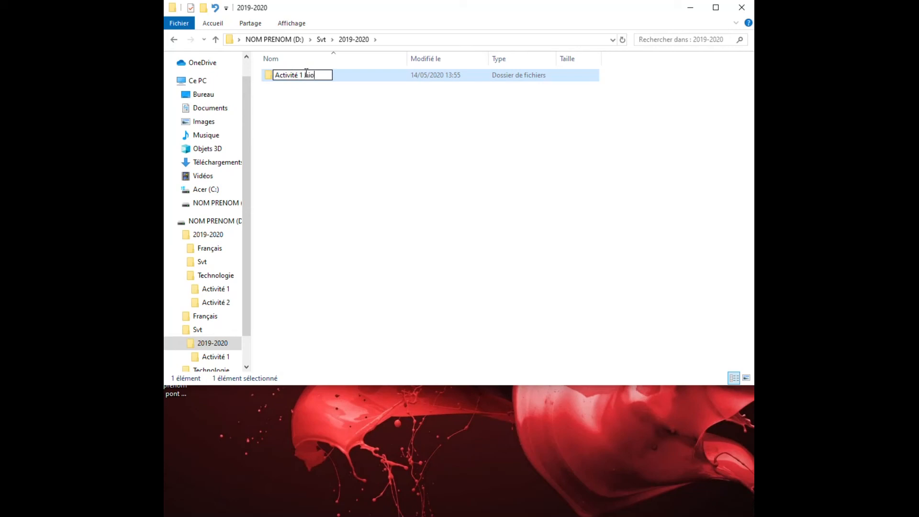
pyautogui.write('diversité')
pyautogui.click(417, 107)
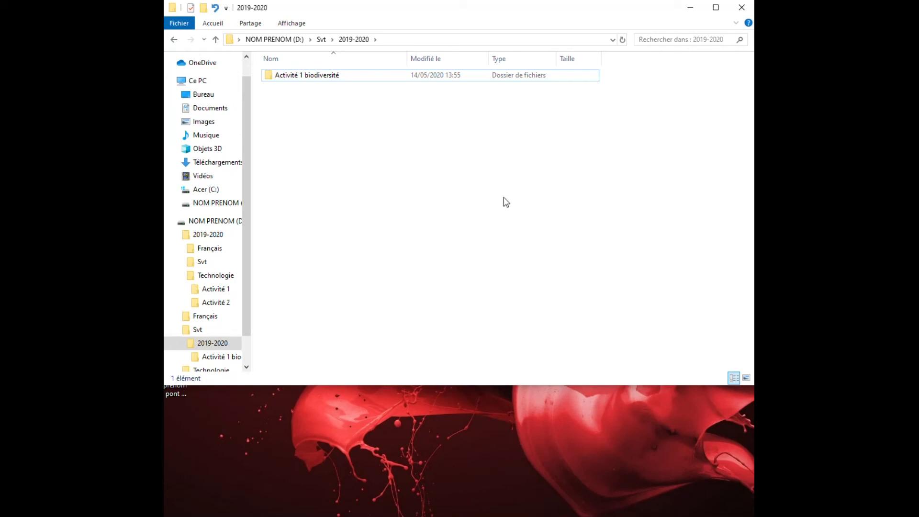
pyautogui.click(273, 40)
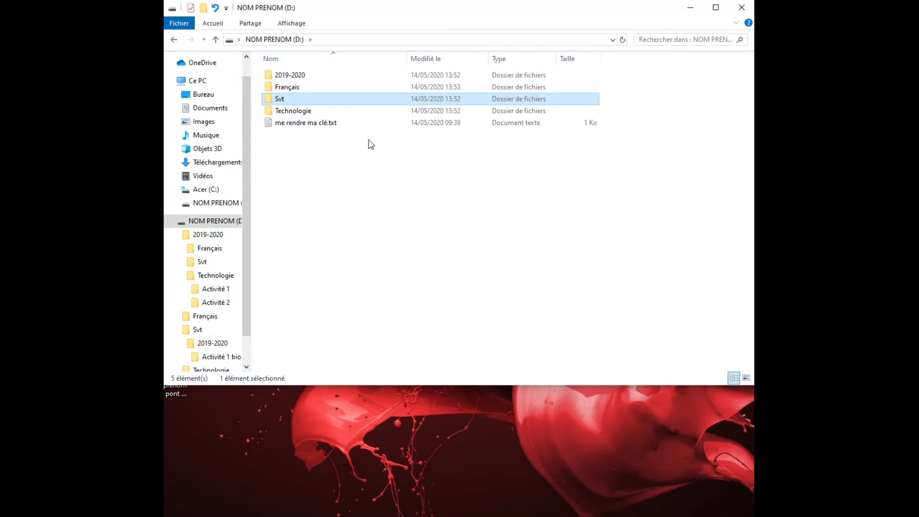